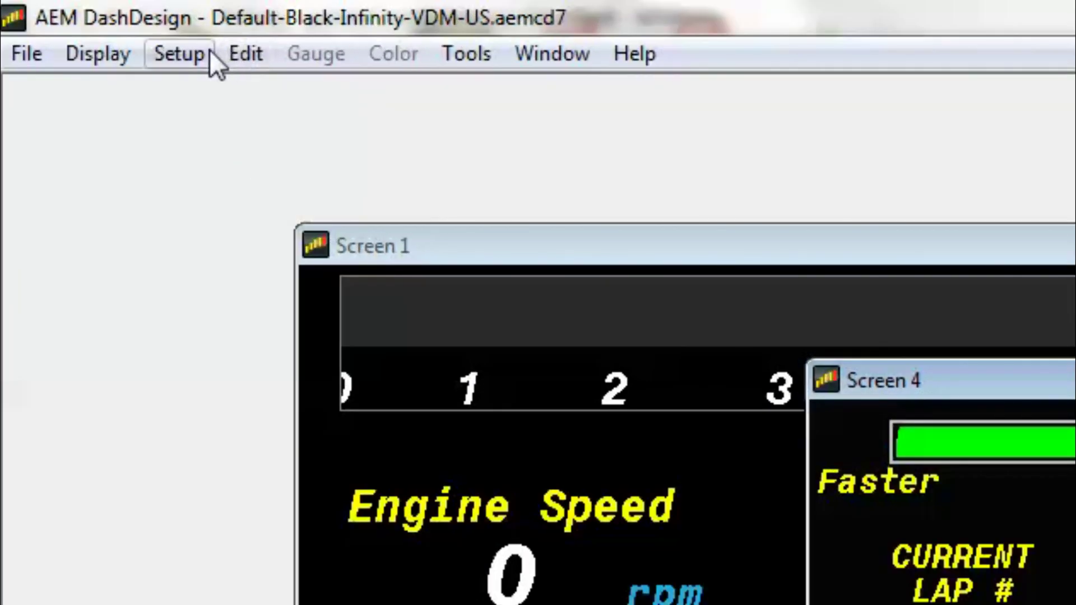
# - Open the Logging Setup dialog from the Setup menu and shift it slightly
pyautogui.click(82, 34)
pyautogui.click(190, 145)
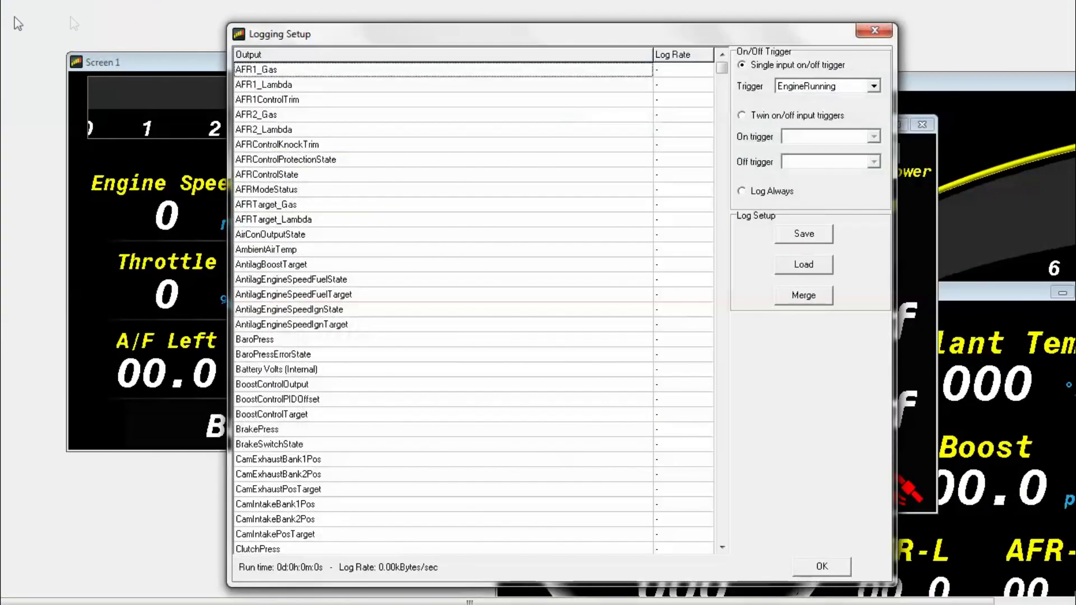
pyautogui.moveTo(323, 41); pyautogui.dragTo(310, 31)
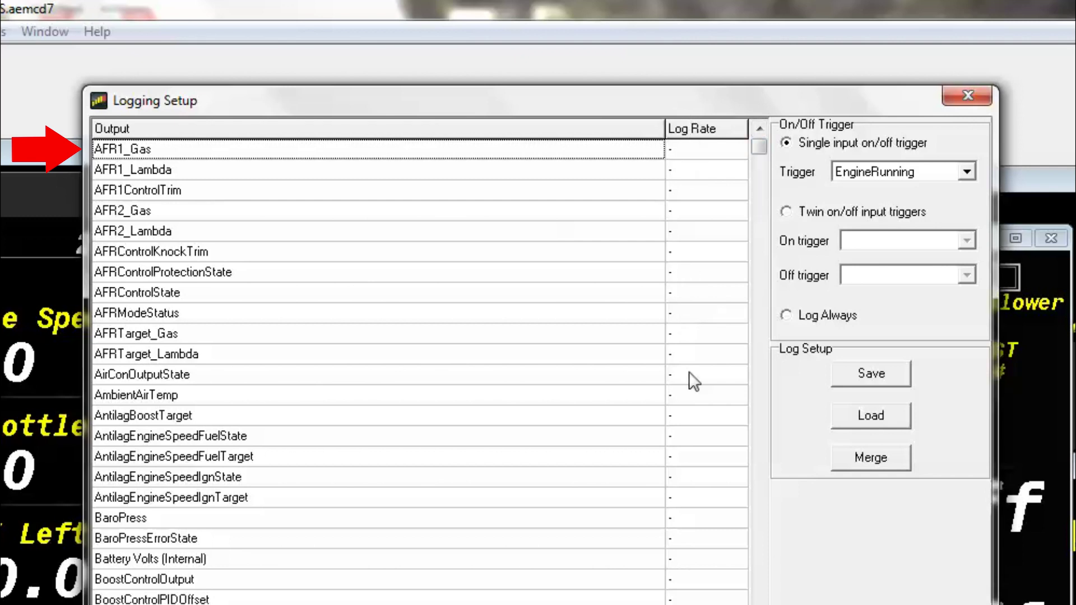
# - Show the available log rate choices for the AFR1_Gas channel
pyautogui.click(699, 148)
pyautogui.click(725, 151)
pyautogui.scroll(1, 725, 153)
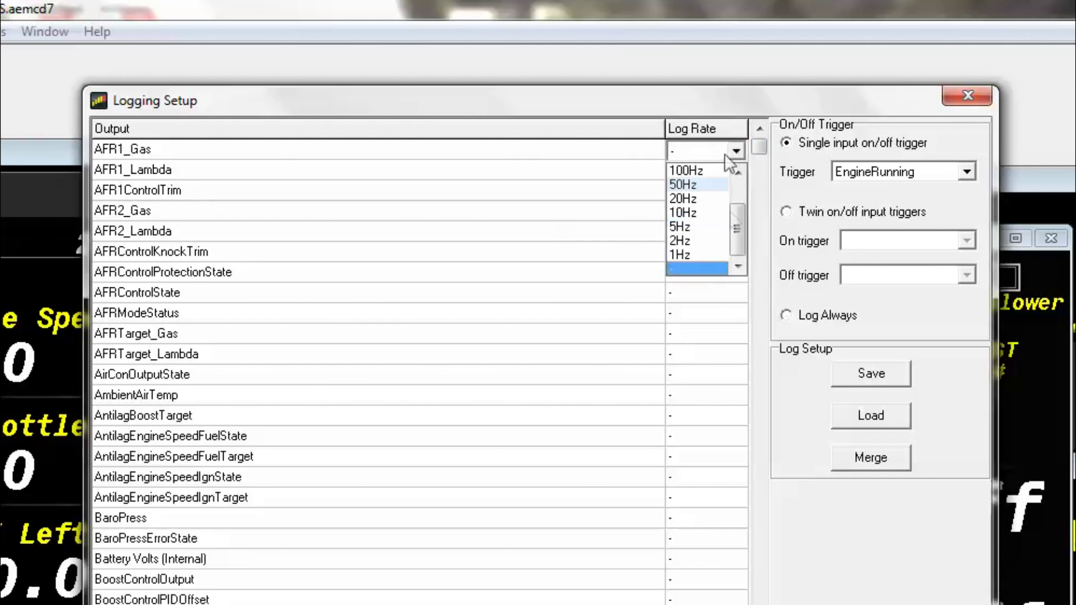
pyautogui.scroll(1, 738, 211)
pyautogui.moveTo(738, 207); pyautogui.dragTo(734, 246)
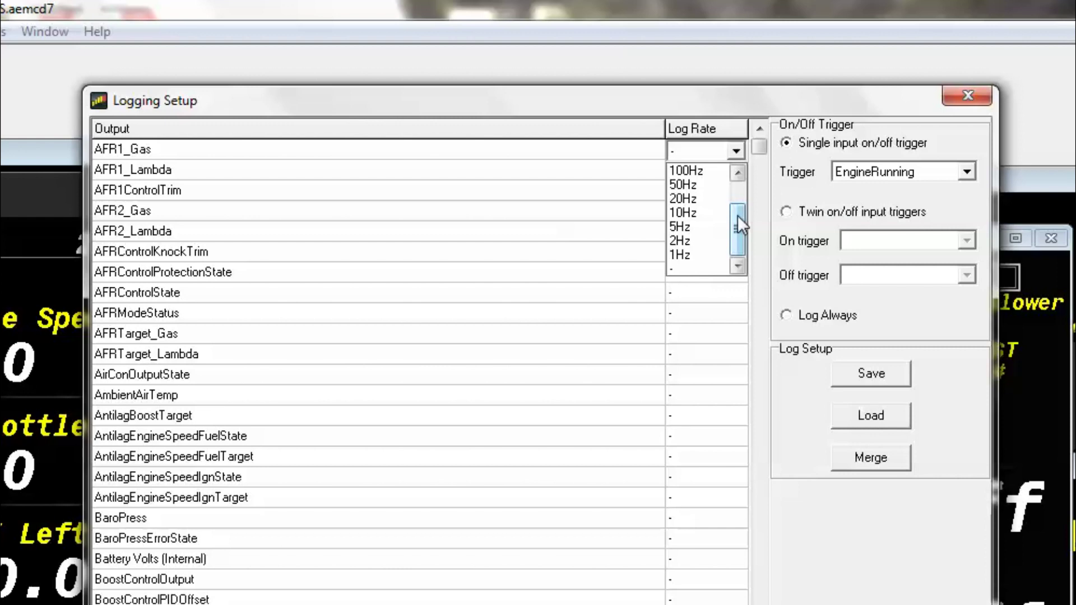
# - Set AFR1_Gas to log at 50Hz and Battery Volts at 10Hz
pyautogui.click(707, 181)
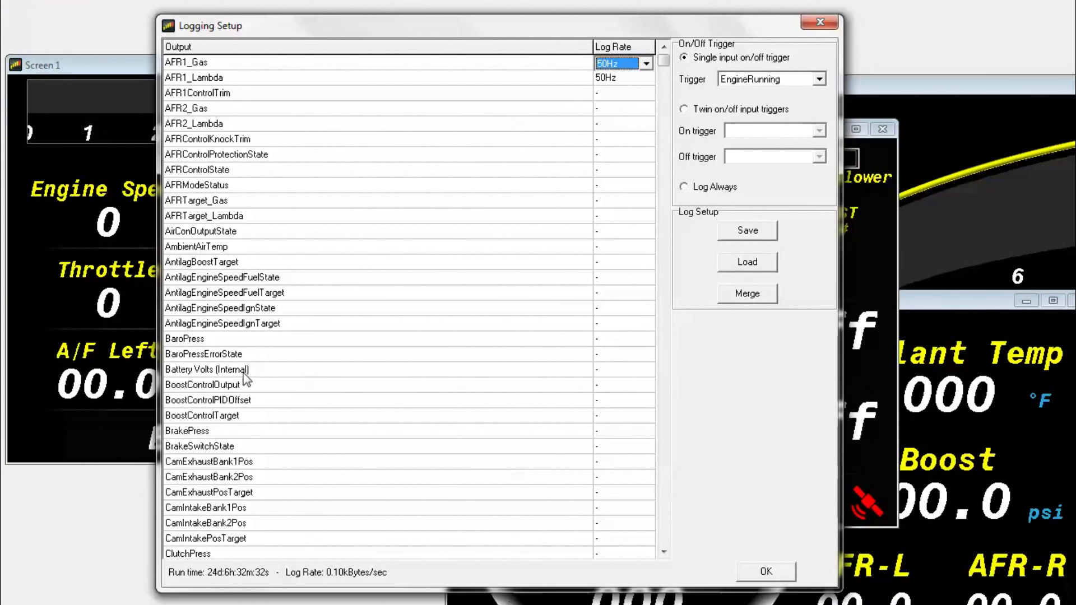
pyautogui.click(726, 559)
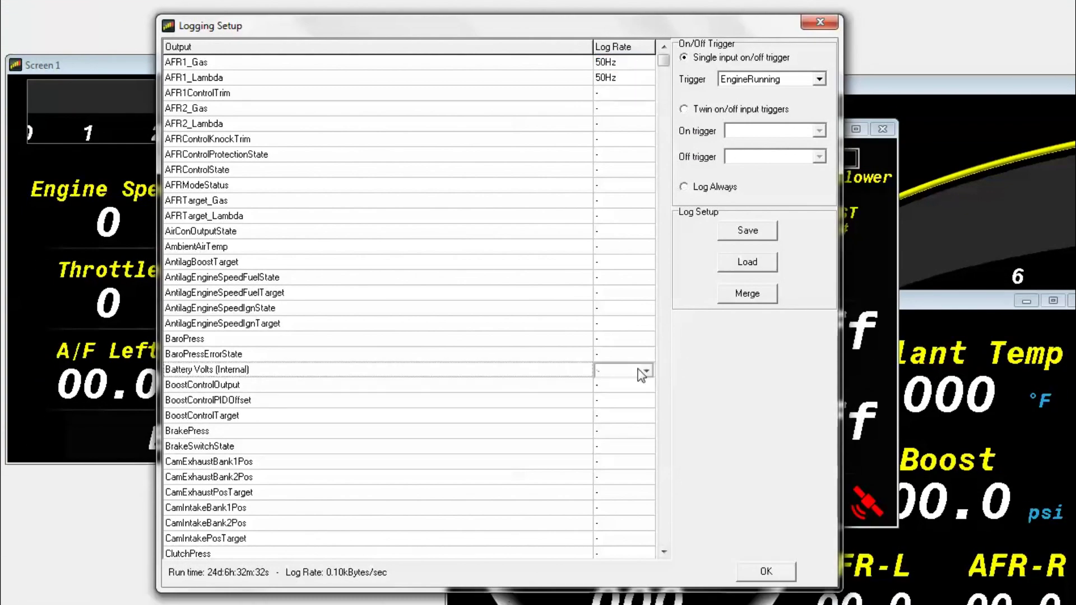
pyautogui.click(643, 373)
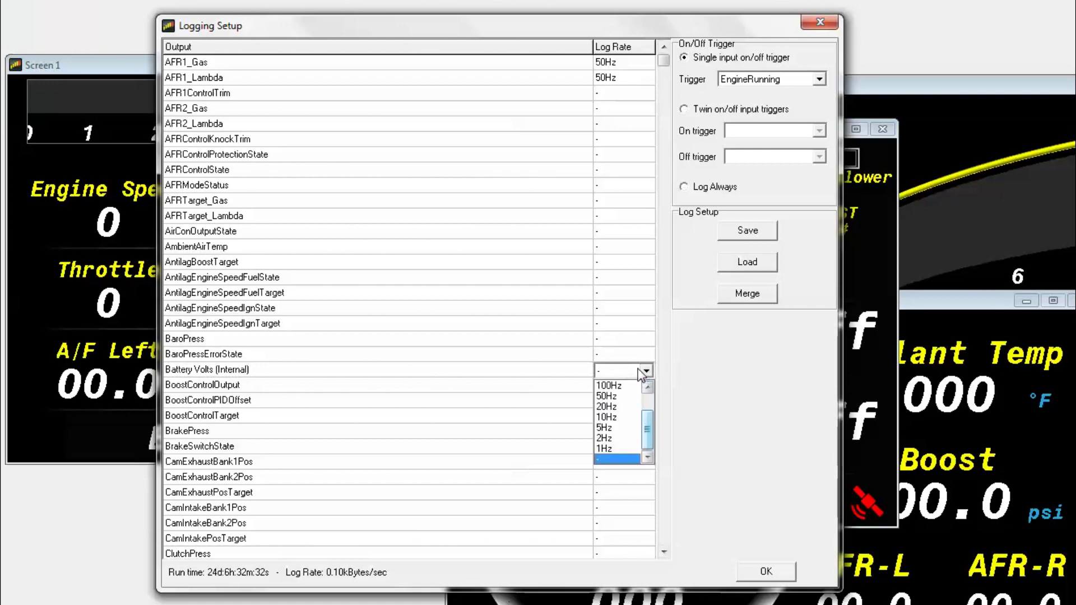
pyautogui.click(634, 420)
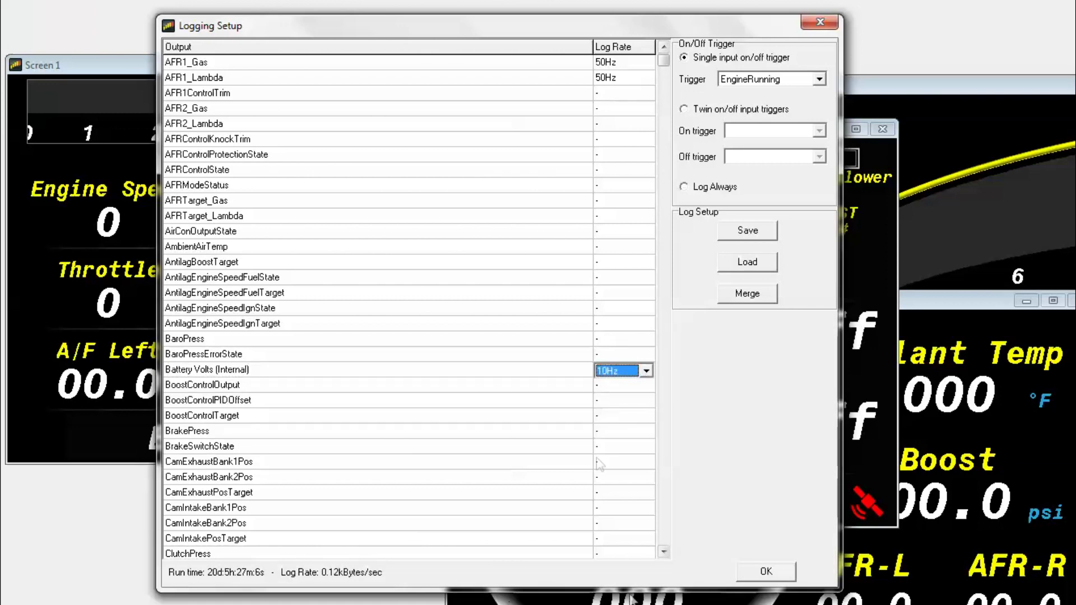
# - Further down the channel list, set CoolantTemp F to 2Hz and EngineSpeed to 50Hz
pyautogui.click(663, 553)
pyautogui.click(662, 553)
pyautogui.click(662, 552)
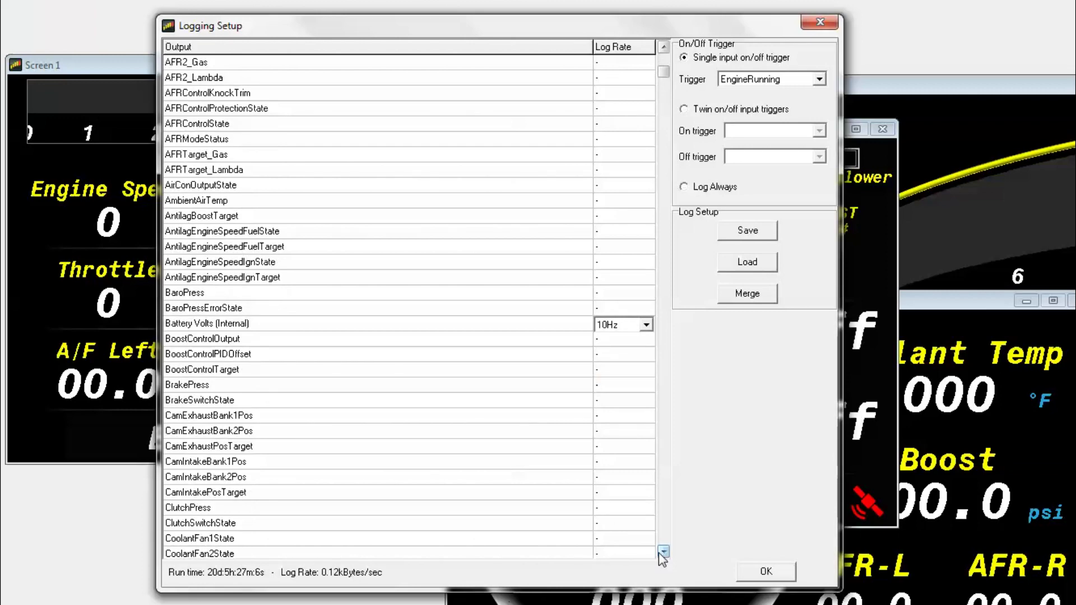
pyautogui.click(663, 553)
pyautogui.click(663, 553)
pyautogui.click(662, 552)
pyautogui.click(663, 553)
pyautogui.click(662, 552)
pyautogui.click(663, 552)
pyautogui.click(663, 553)
pyautogui.click(663, 552)
pyautogui.click(663, 553)
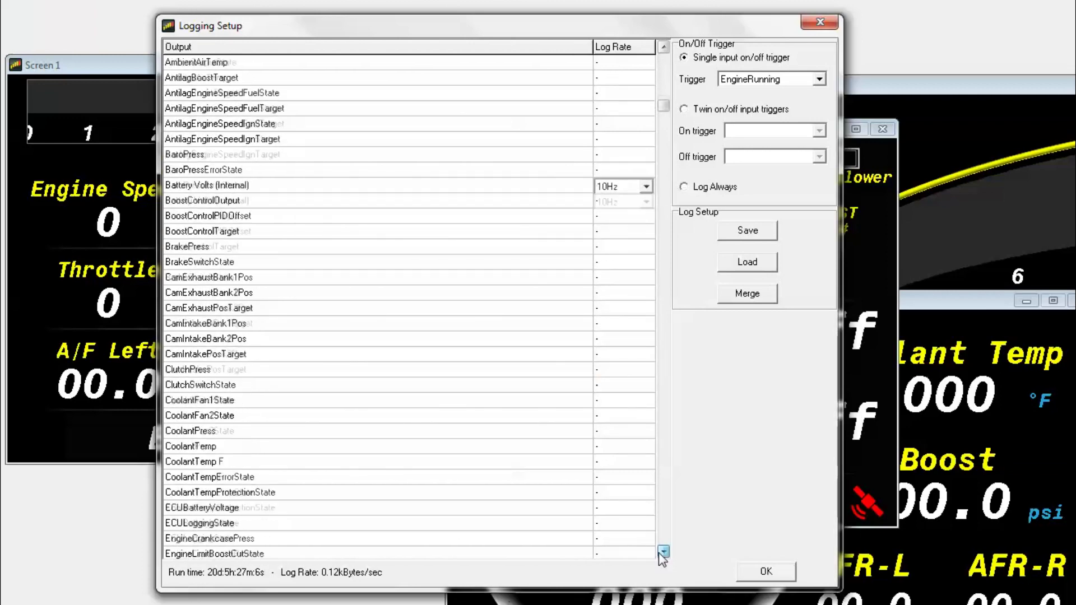
pyautogui.click(663, 553)
pyautogui.click(663, 552)
pyautogui.click(662, 553)
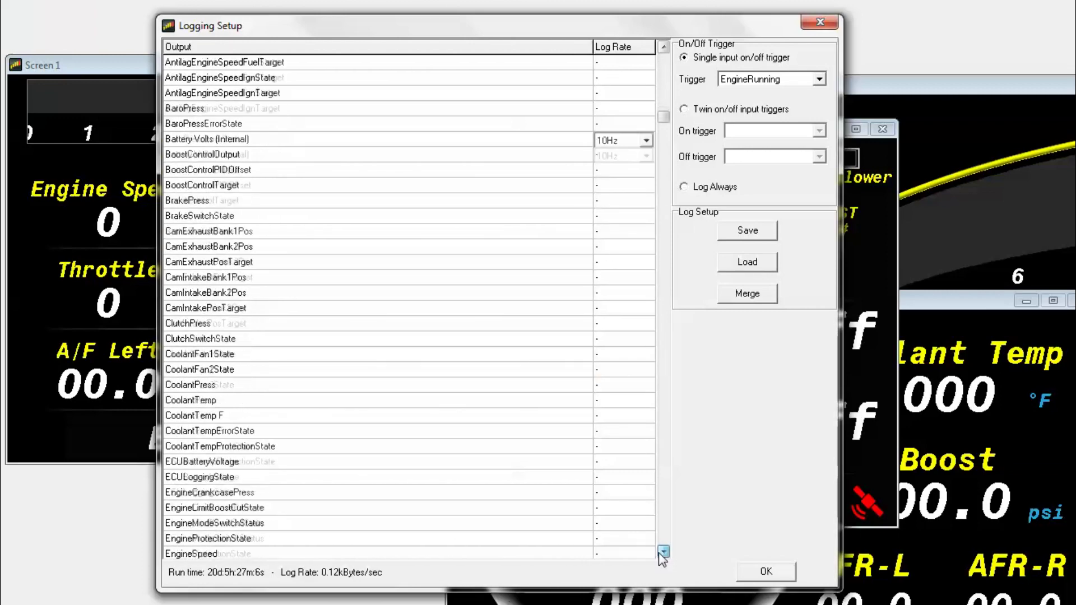
pyautogui.click(624, 415)
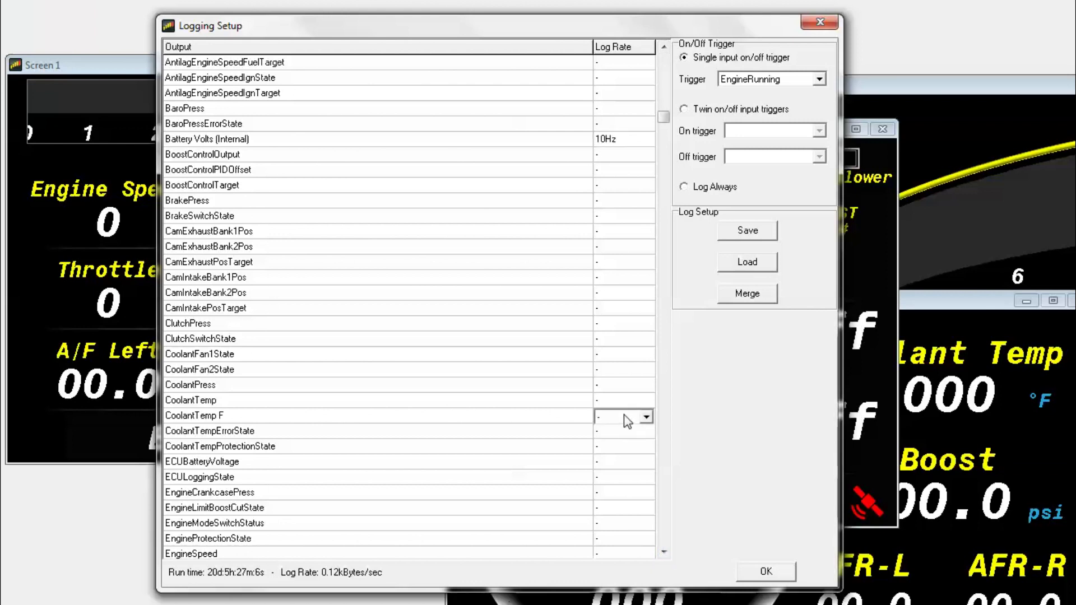
pyautogui.click(627, 420)
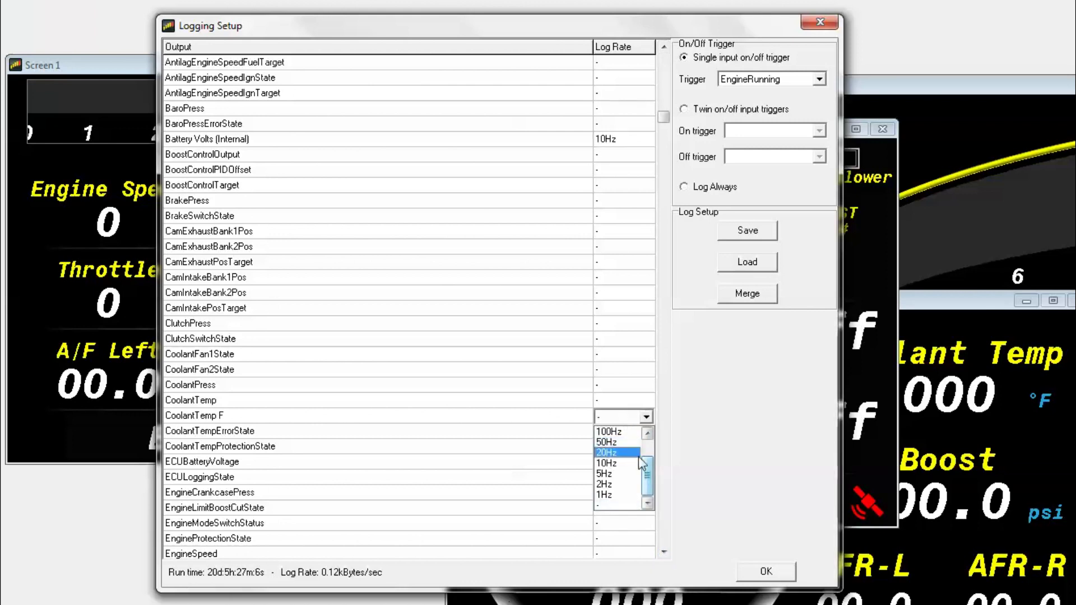
pyautogui.click(632, 486)
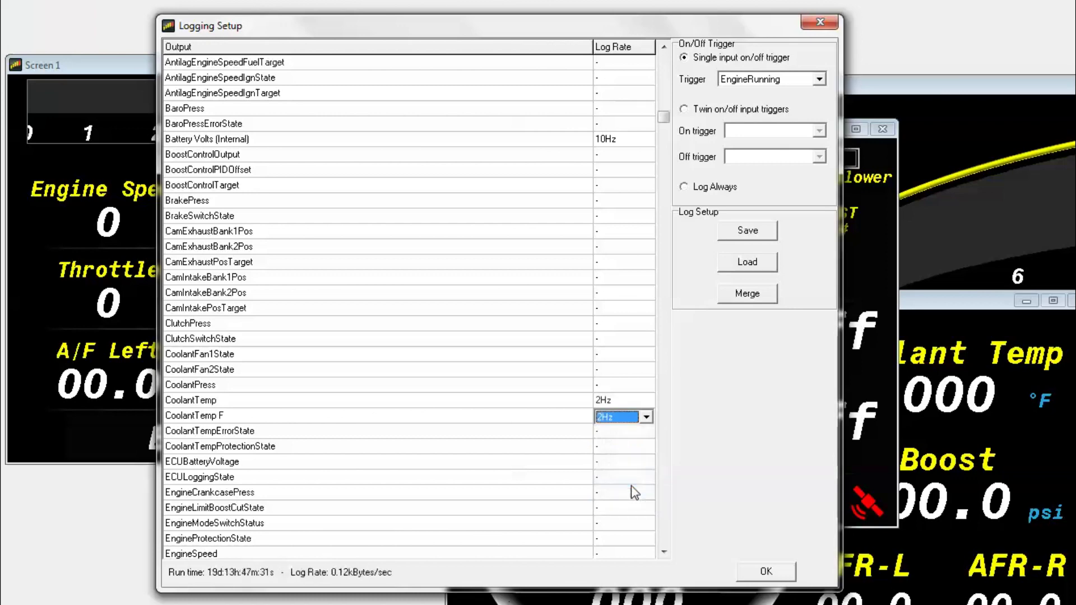
pyautogui.click(664, 553)
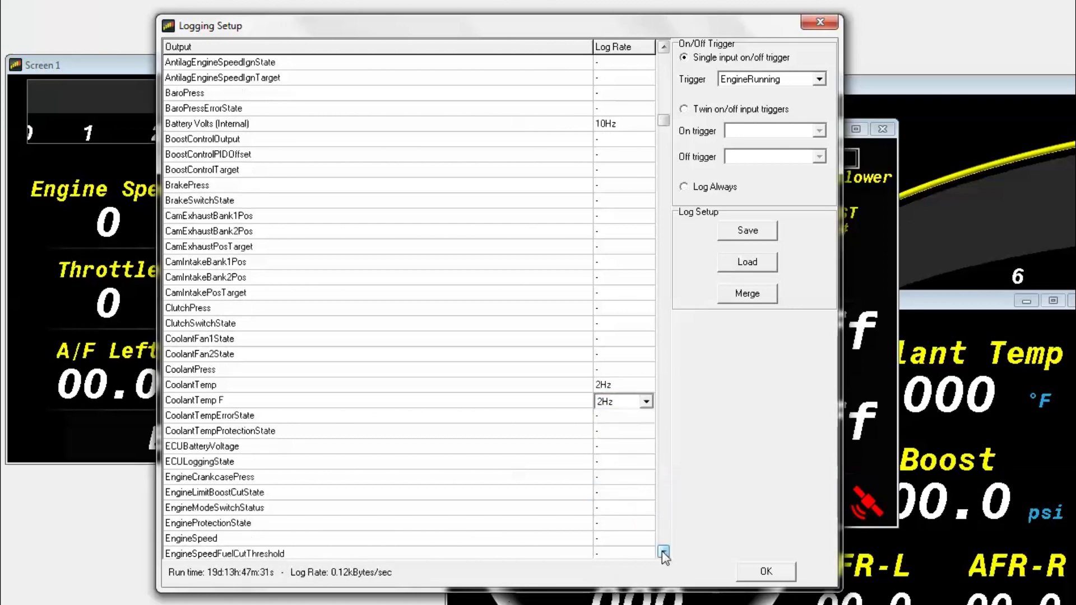
pyautogui.click(627, 478)
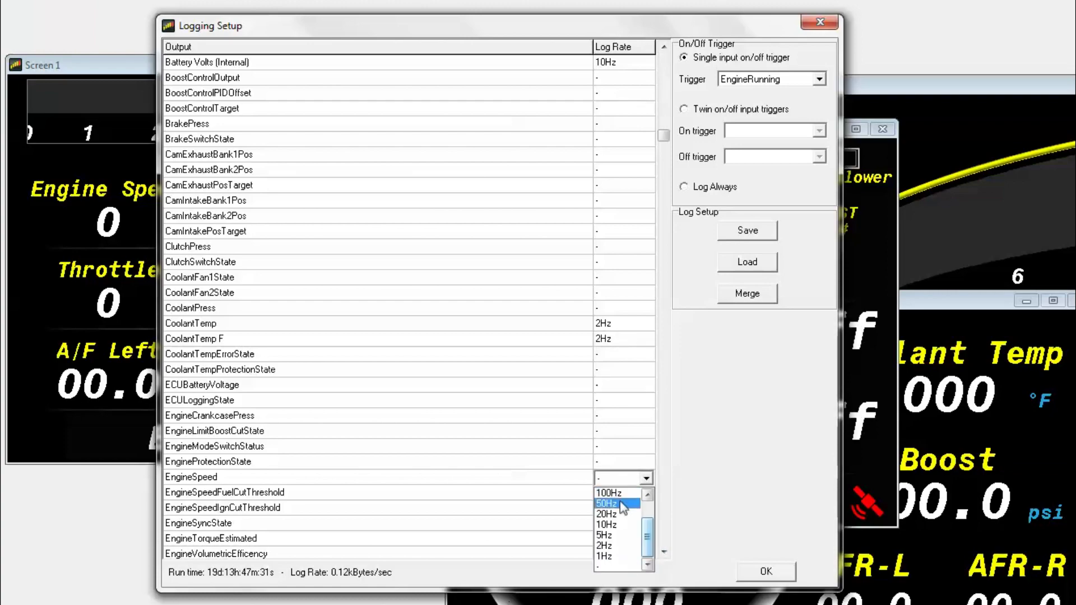
pyautogui.click(617, 503)
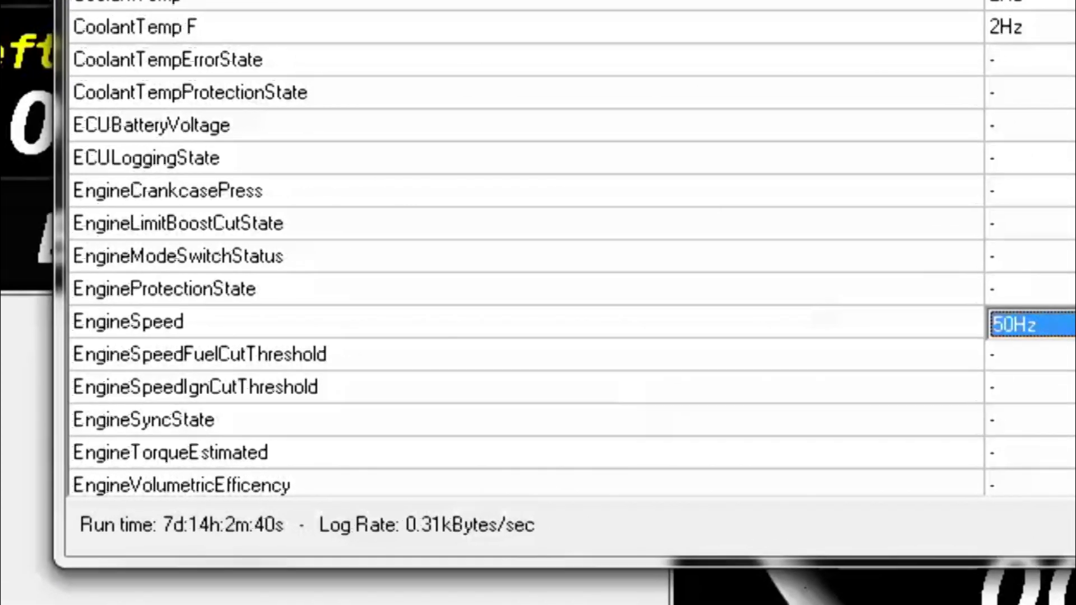
# - Set GPS_Altitude to 1Hz, IntakeManifoldAirPress to 50Hz and IntakeManifoldAirTemp to 5Hz, then bring up Load
pyautogui.scroll(-5, 617, 224)
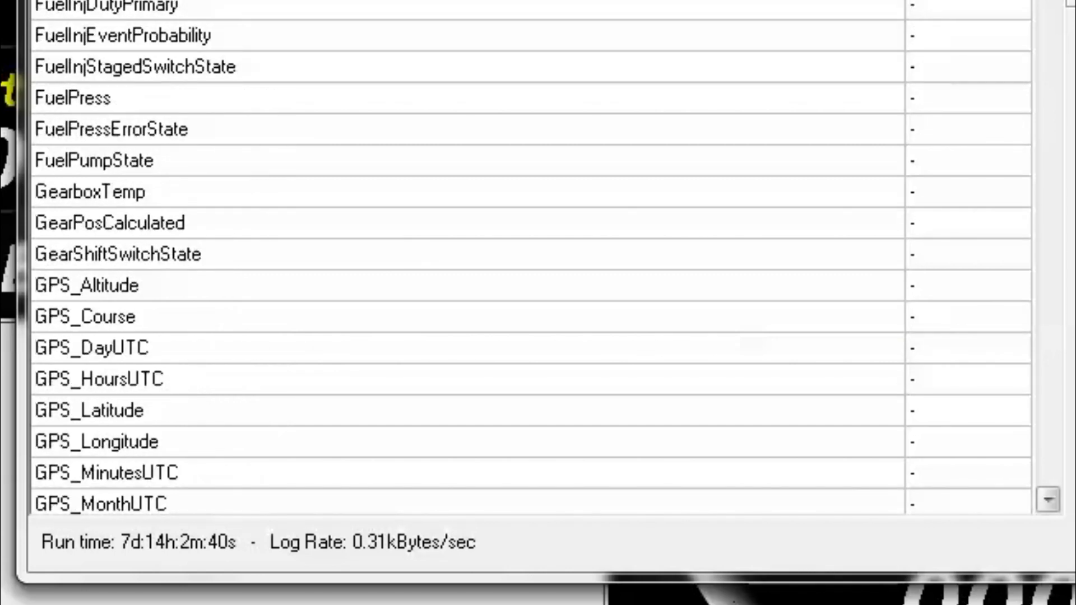
pyautogui.click(963, 290)
pyautogui.click(970, 442)
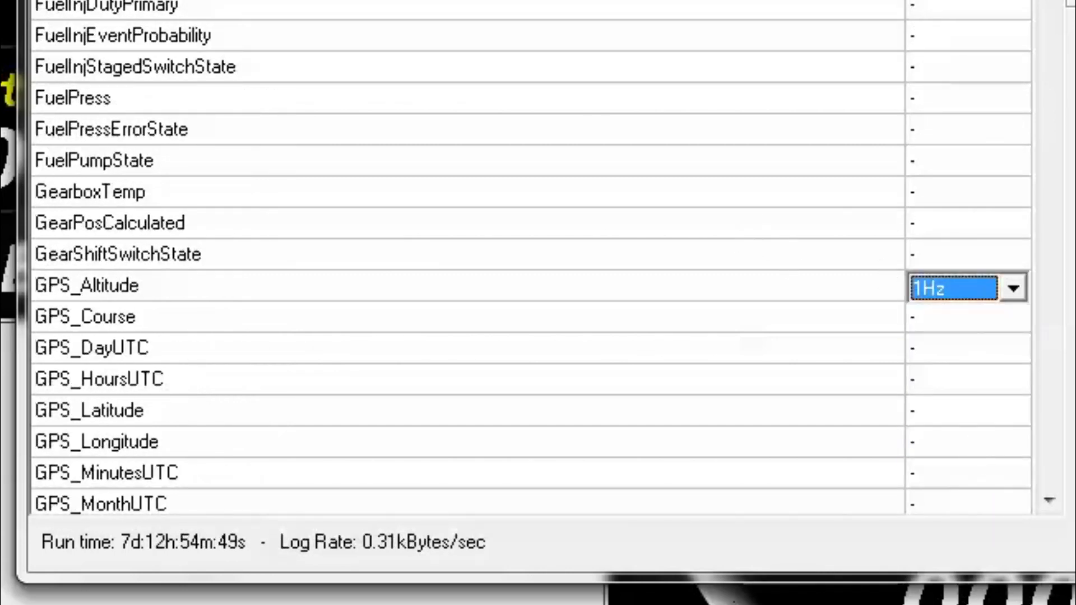
pyautogui.scroll(-5, 879, 365)
pyautogui.click(940, 291)
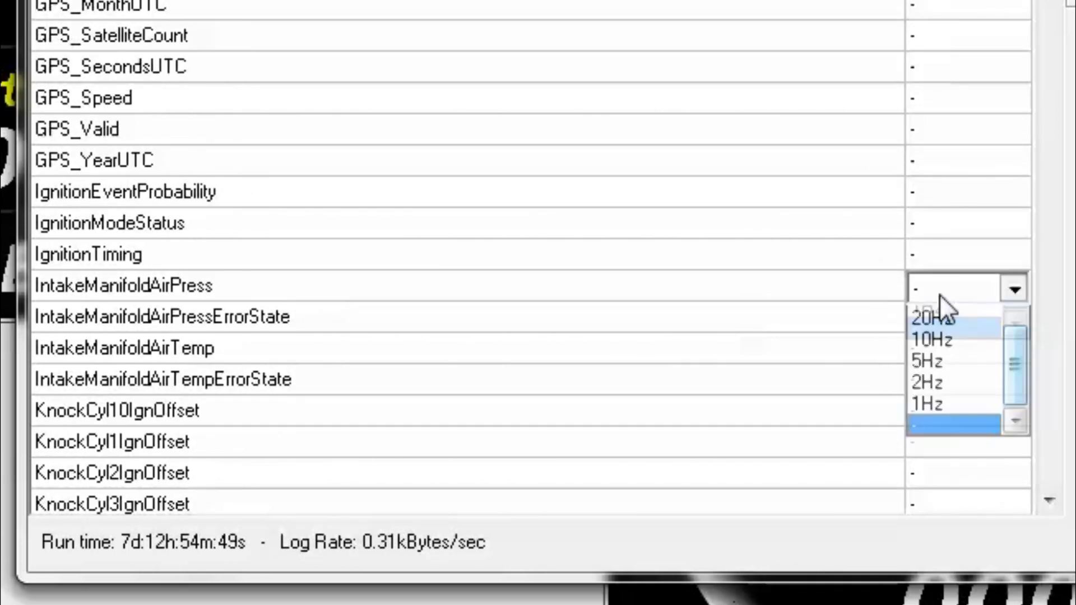
pyautogui.scroll(1, 942, 326)
pyautogui.click(944, 336)
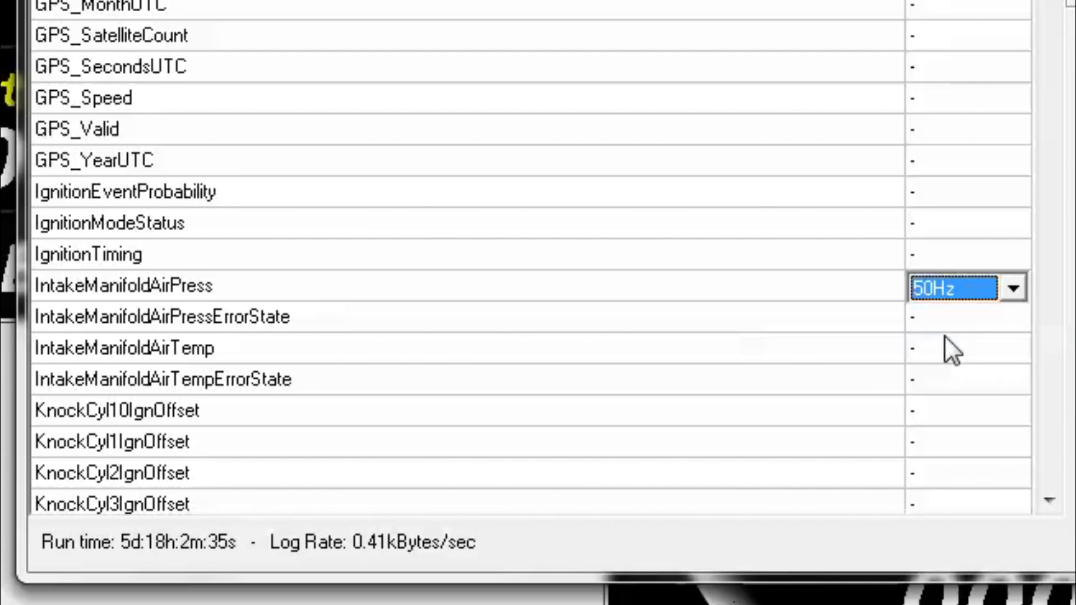
pyautogui.click(980, 358)
pyautogui.click(984, 465)
pyautogui.click(936, 451)
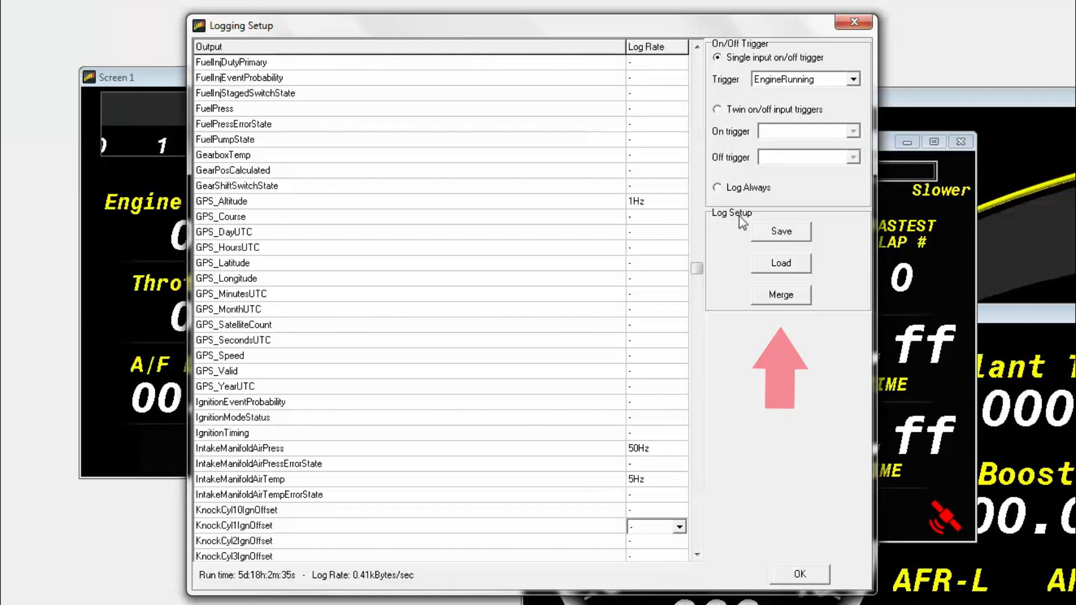
pyautogui.click(771, 263)
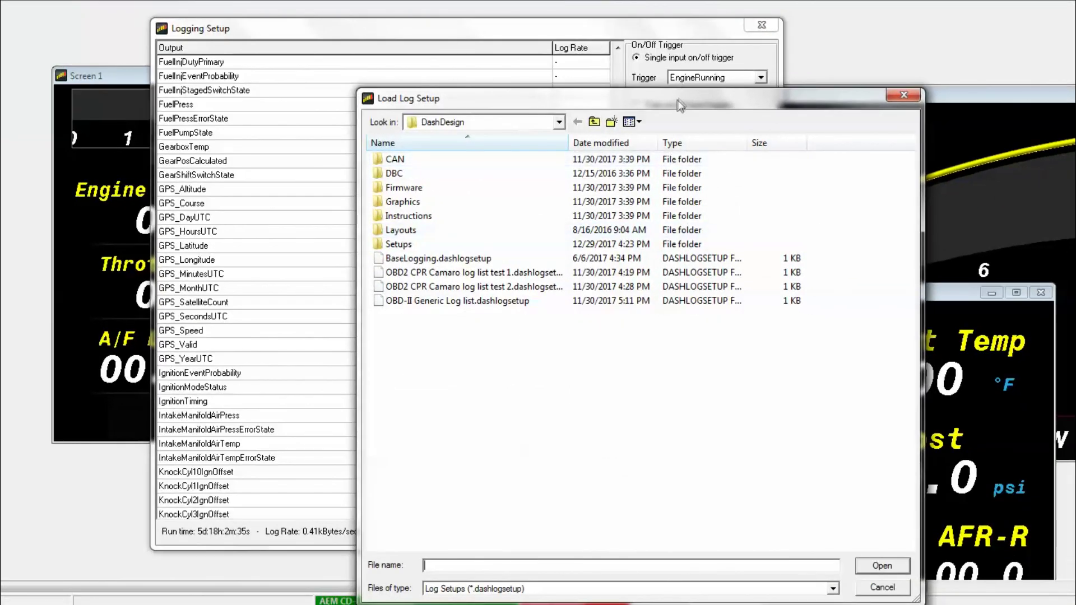
# - Load the BaseLogging.dashlogsetup file into the logging setup
pyautogui.moveTo(681, 103); pyautogui.dragTo(702, 69)
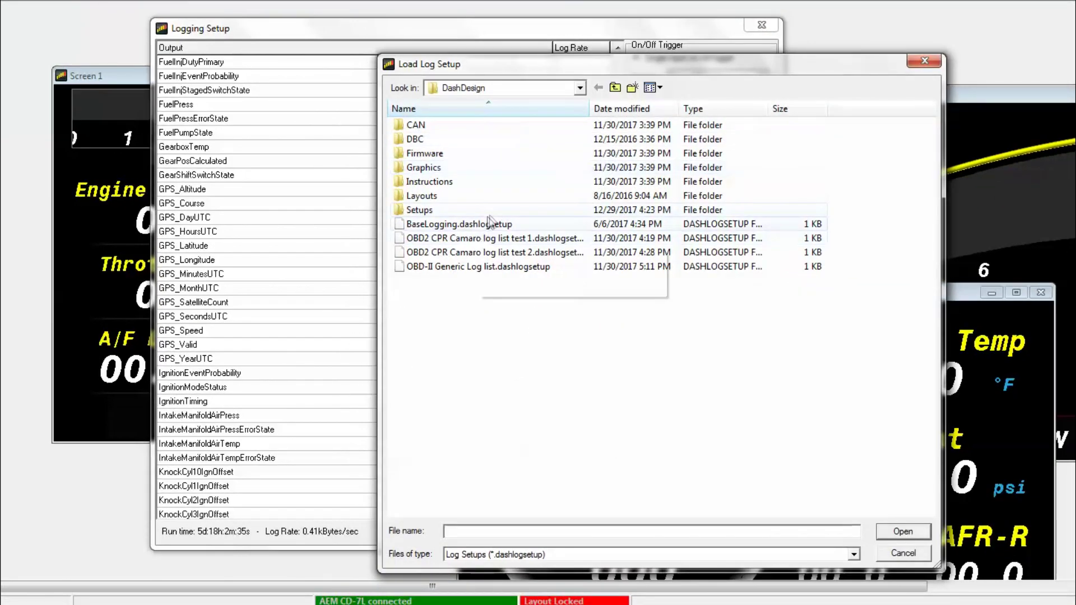
pyautogui.click(491, 224)
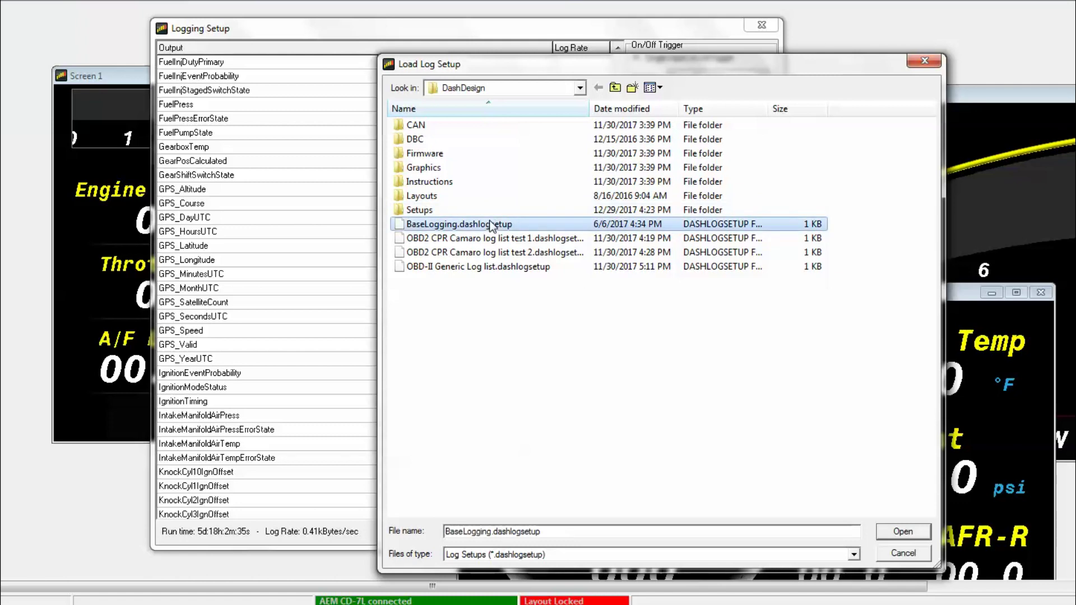
pyautogui.doubleClick(491, 224)
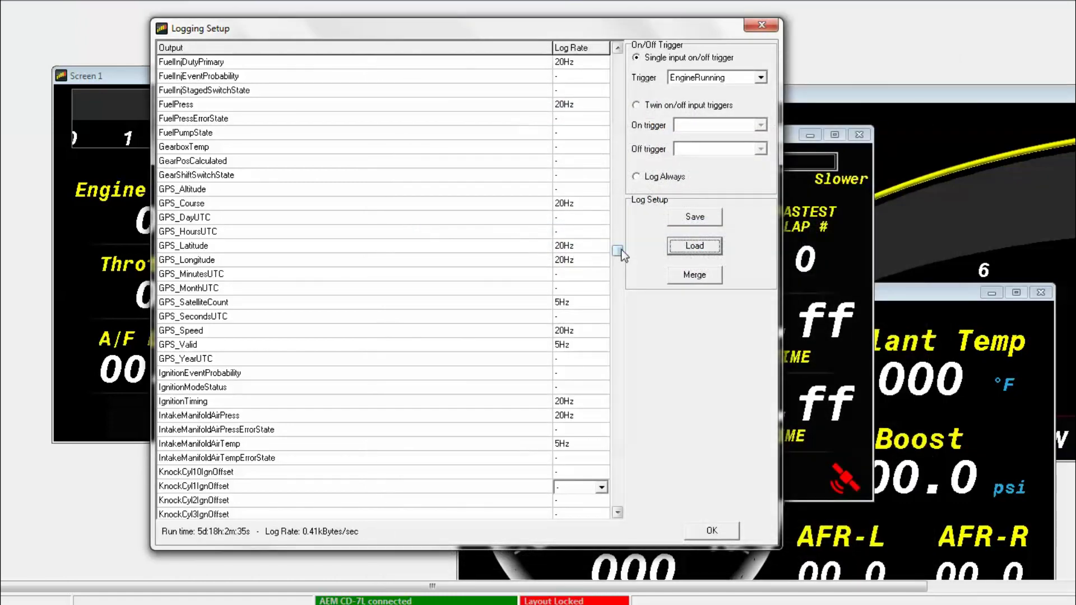
# - Change EngineSpeed's log rate from 20Hz to 50Hz and reposition the Logging Setup window
pyautogui.moveTo(619, 250); pyautogui.dragTo(621, 203)
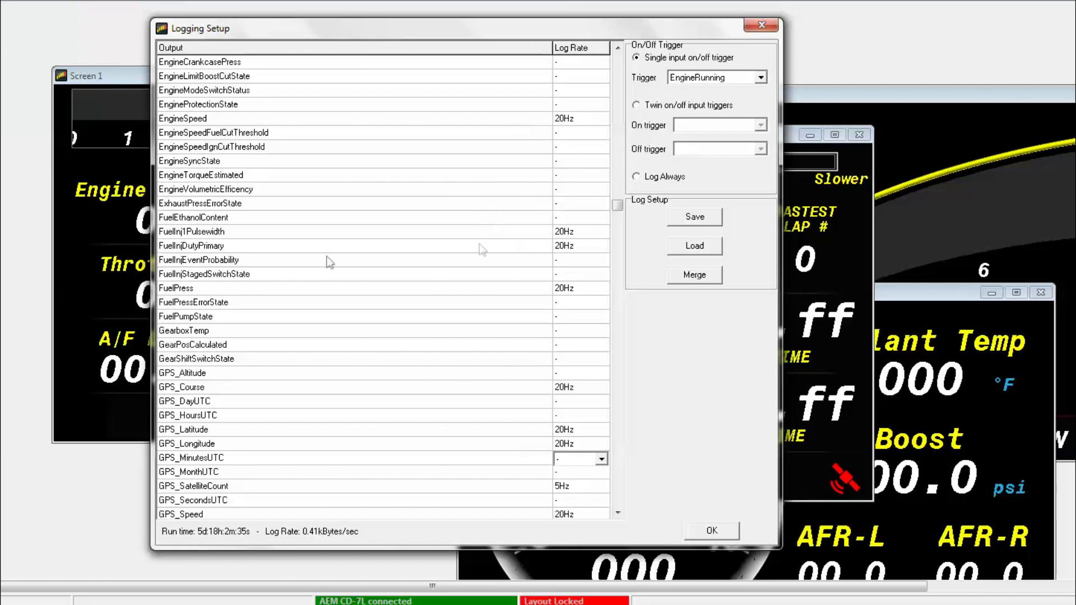
pyautogui.click(612, 206)
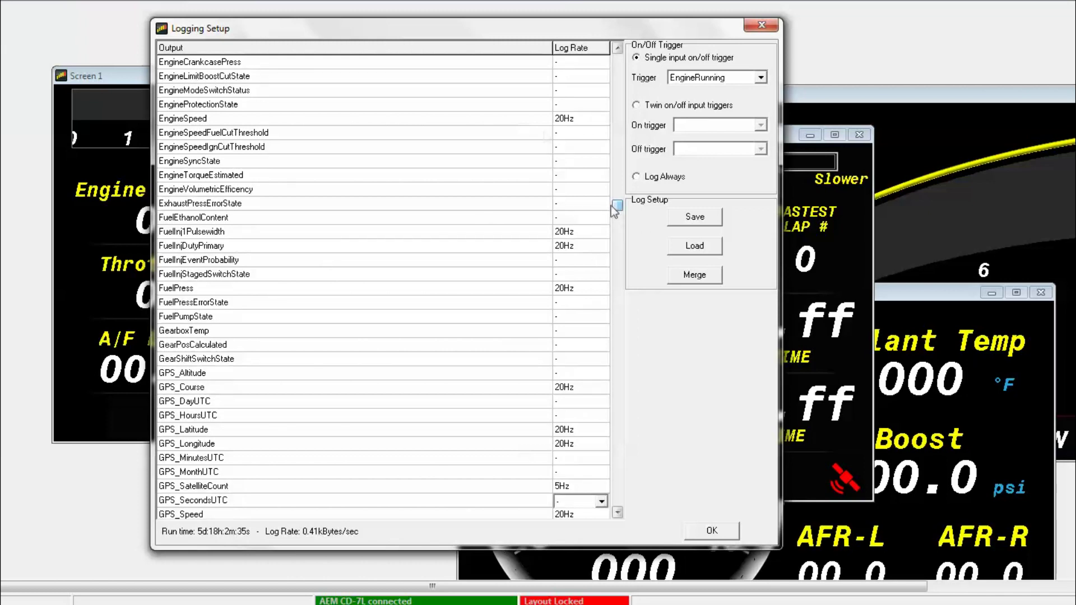
pyautogui.click(576, 120)
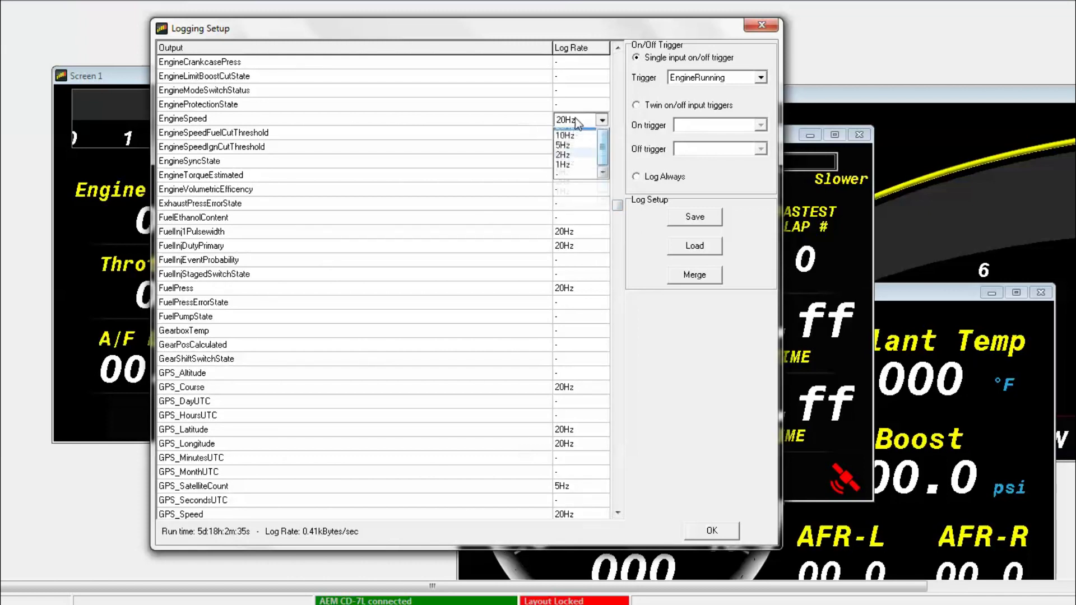
pyautogui.click(578, 138)
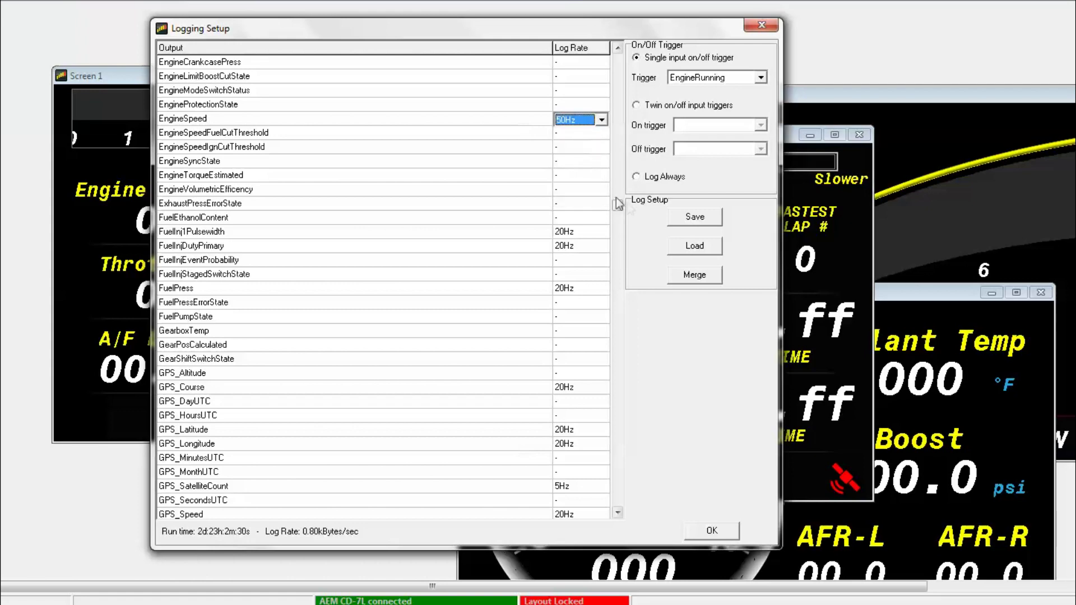
pyautogui.moveTo(619, 203); pyautogui.dragTo(622, 61)
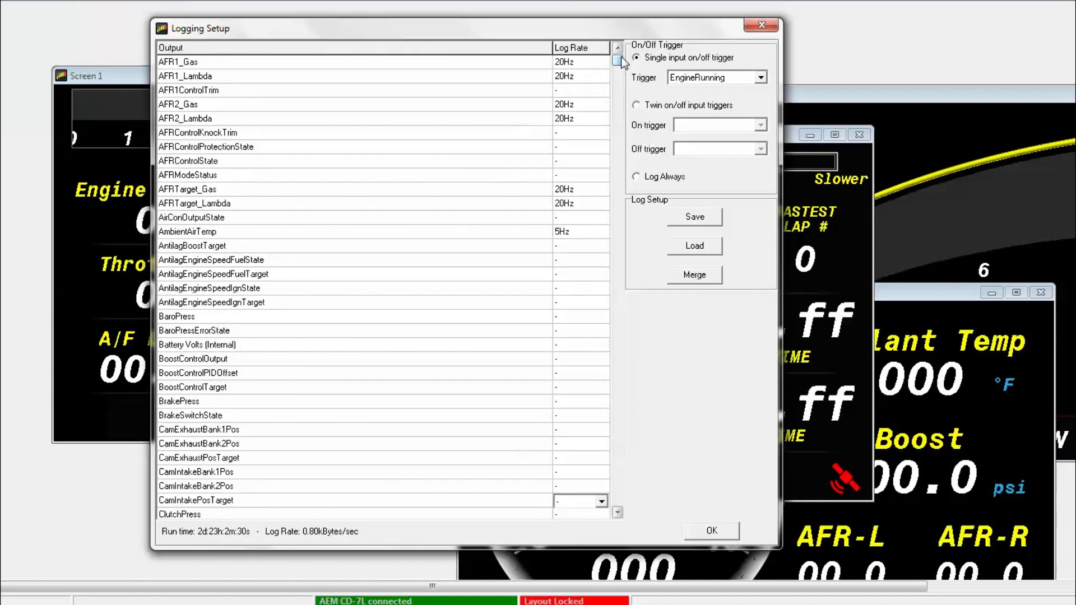
pyautogui.moveTo(621, 26); pyautogui.dragTo(582, 22)
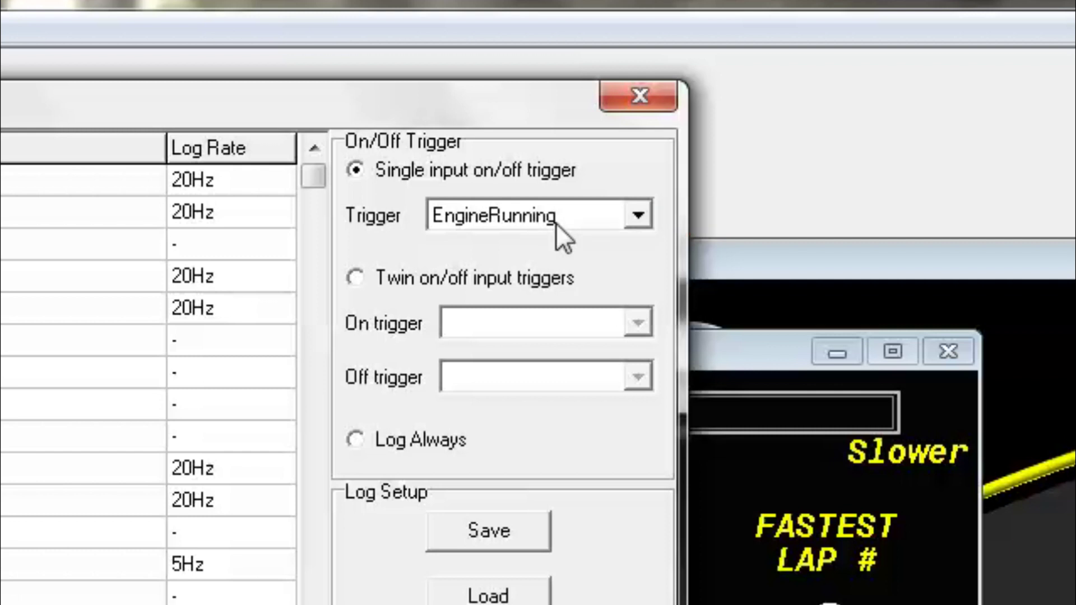
pyautogui.click(556, 223)
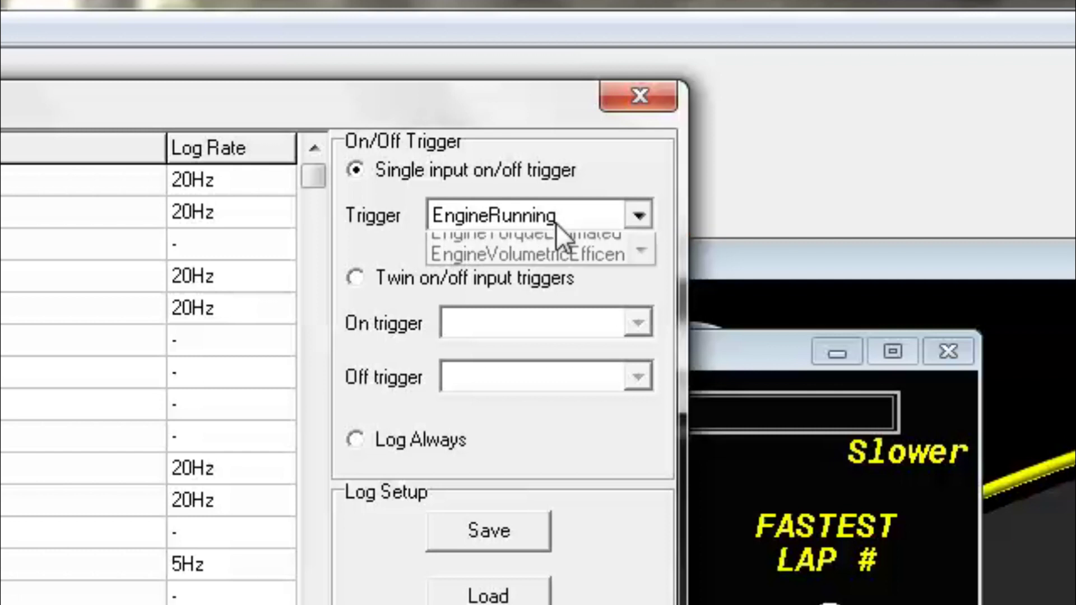
pyautogui.click(556, 223)
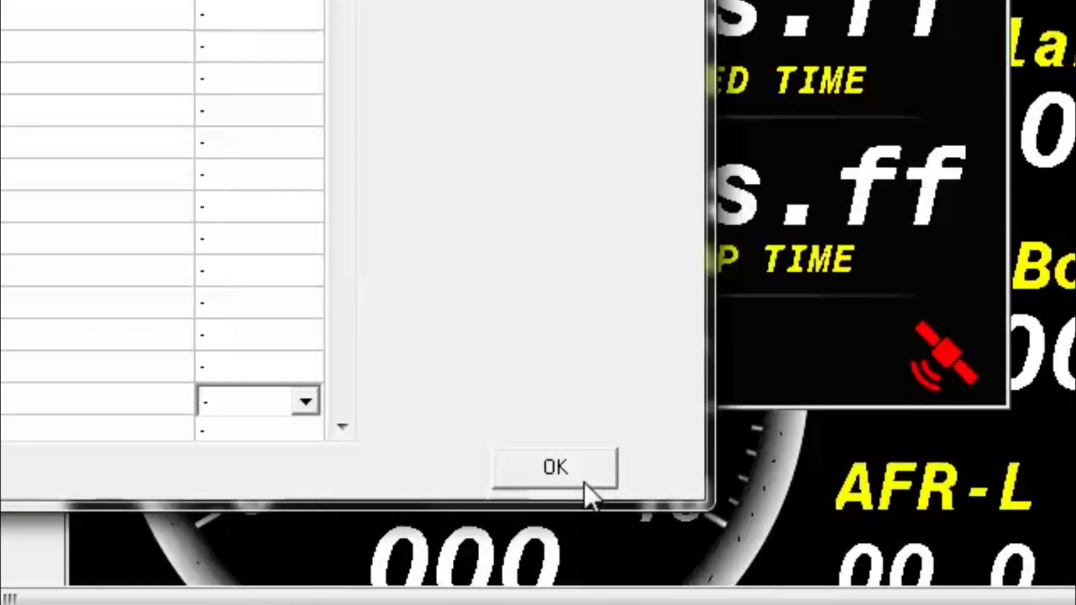
# - Apply the logging settings, save the layout as 'demo logging test', and upload it with Ctrl+U
pyautogui.click(584, 483)
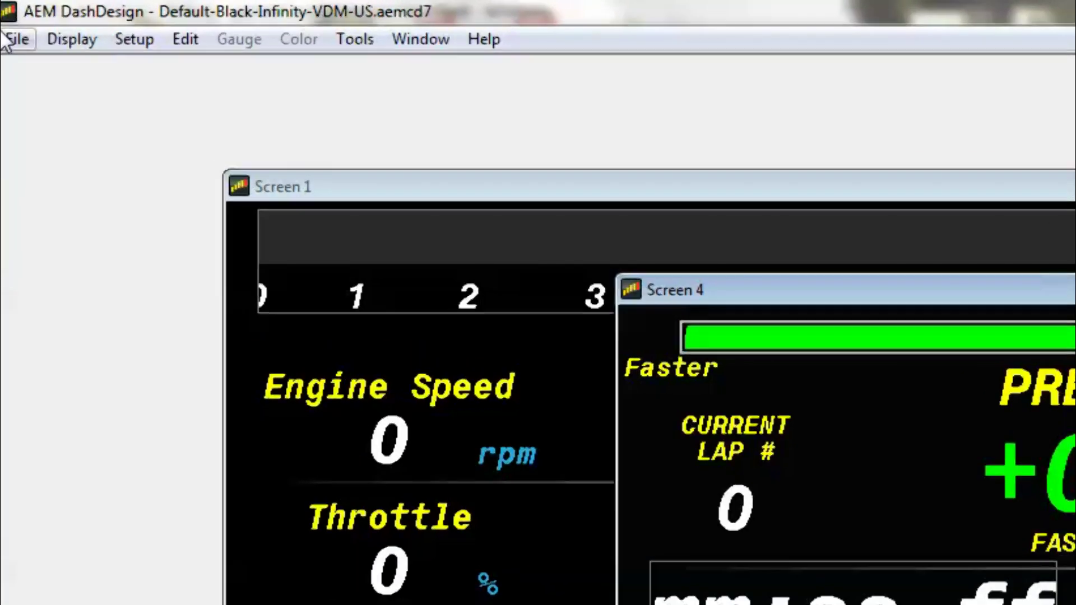
pyautogui.click(7, 39)
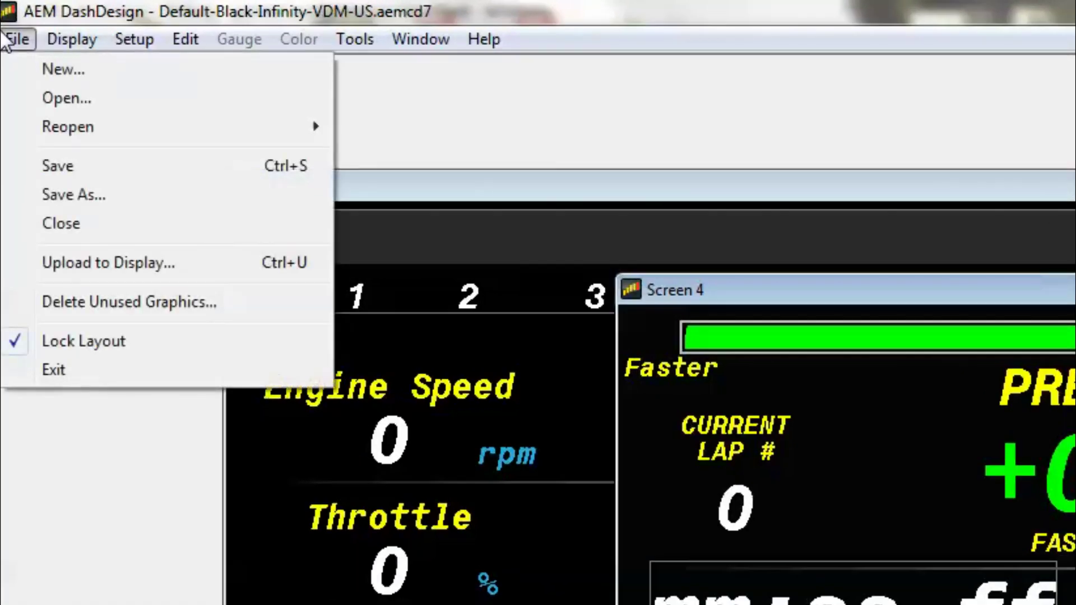
pyautogui.click(57, 203)
pyautogui.write('demo')
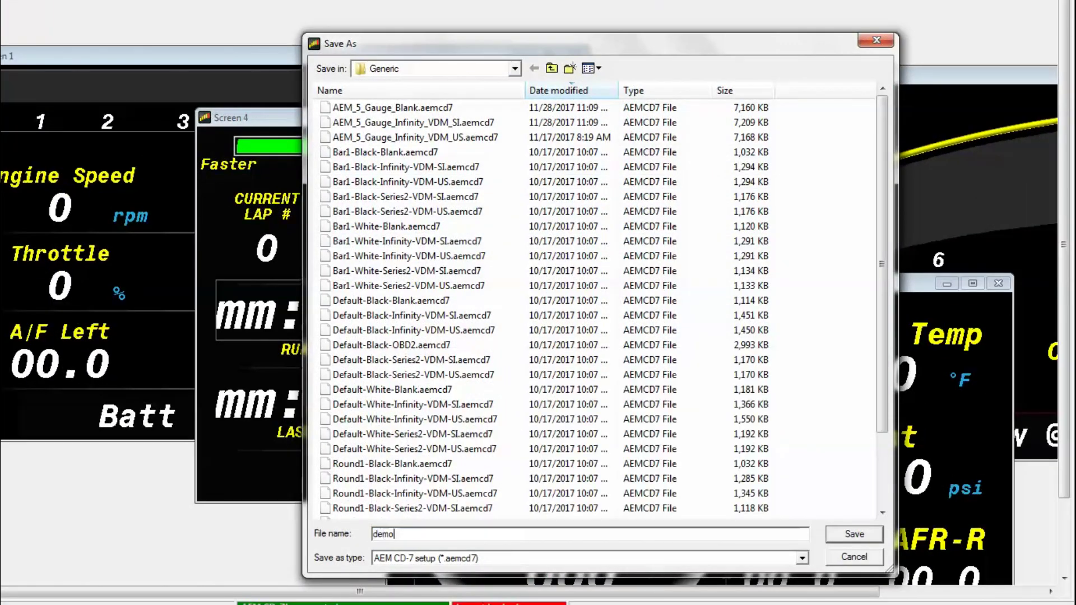
pyautogui.write(' logging test')
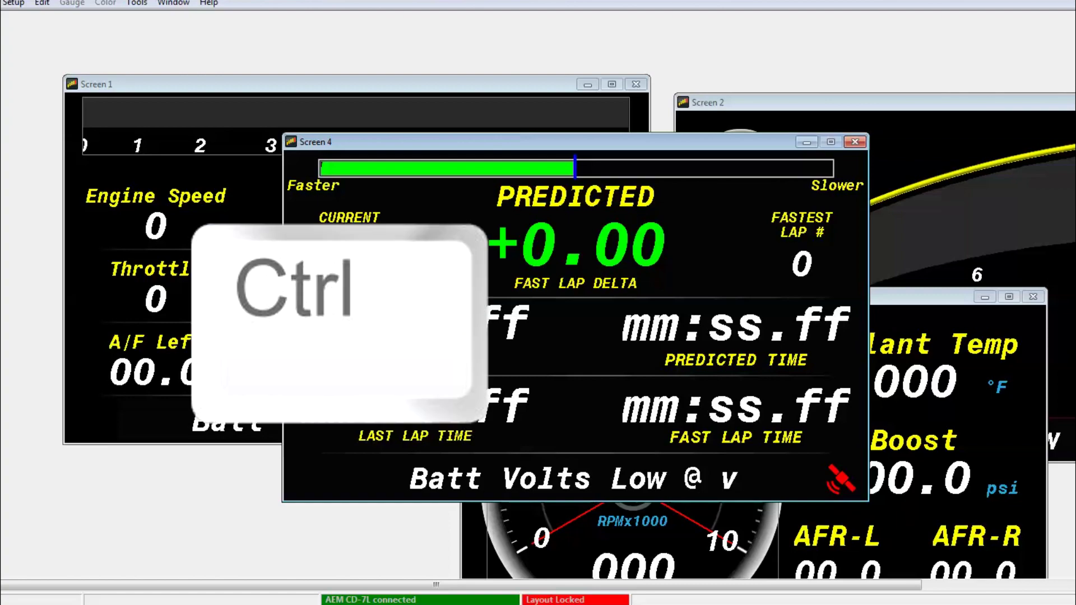
pyautogui.hotkey('ctrl', 'u')
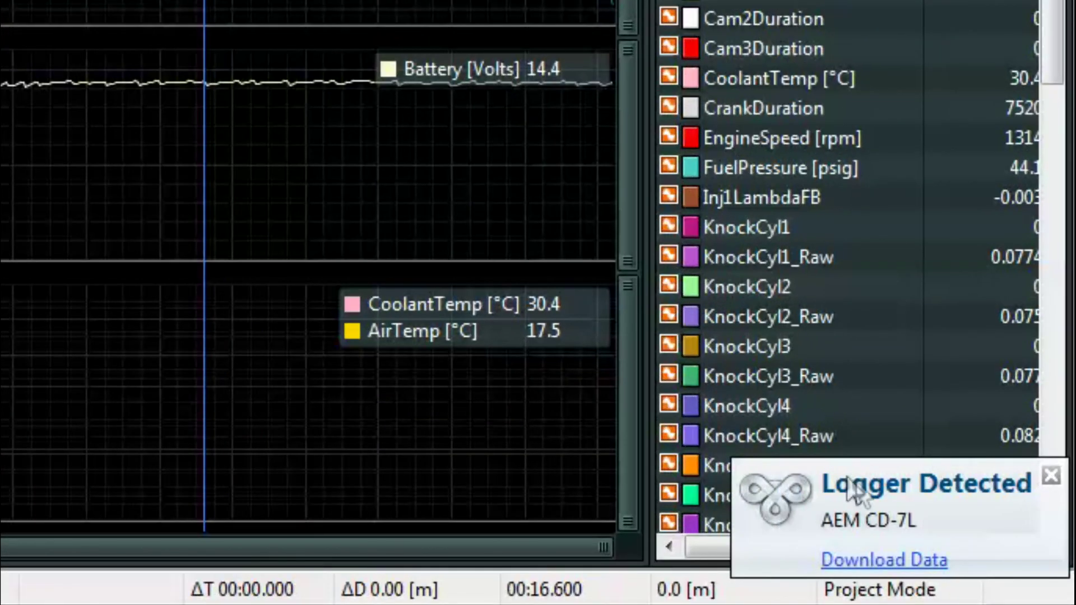
# - Start downloading the logged data from the detected CD-7L logger
pyautogui.click(914, 559)
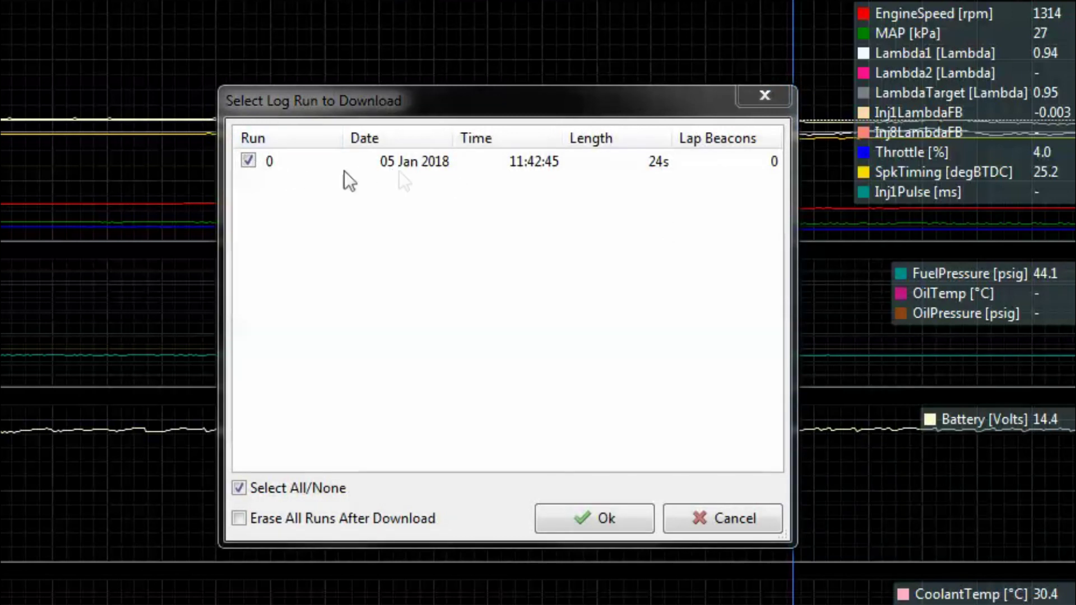
# - Download log run 0 and save it as 'demo log from CD7'
pyautogui.click(495, 408)
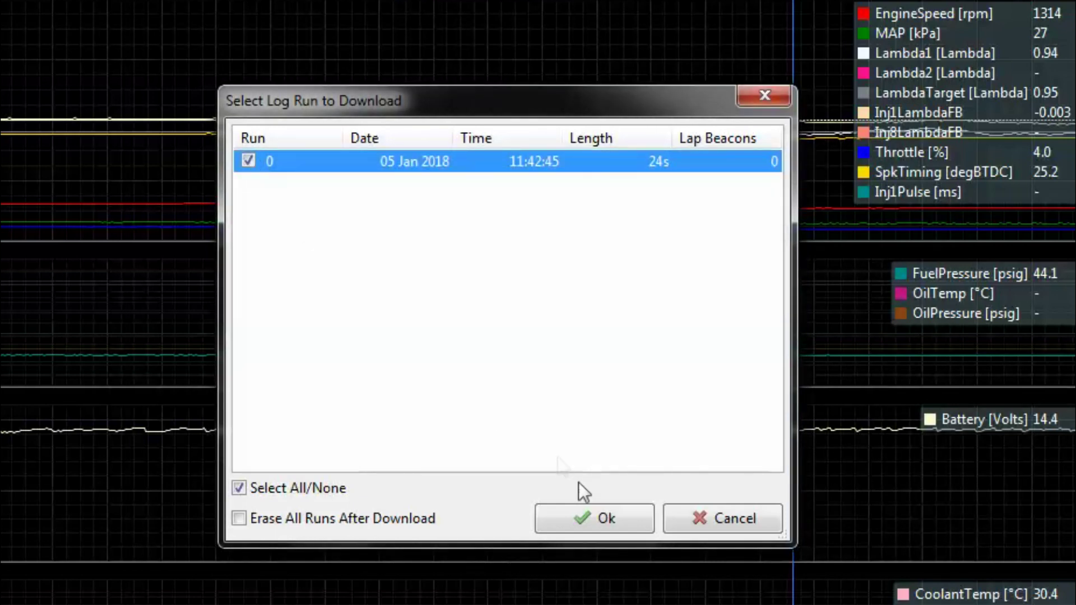
pyautogui.click(581, 521)
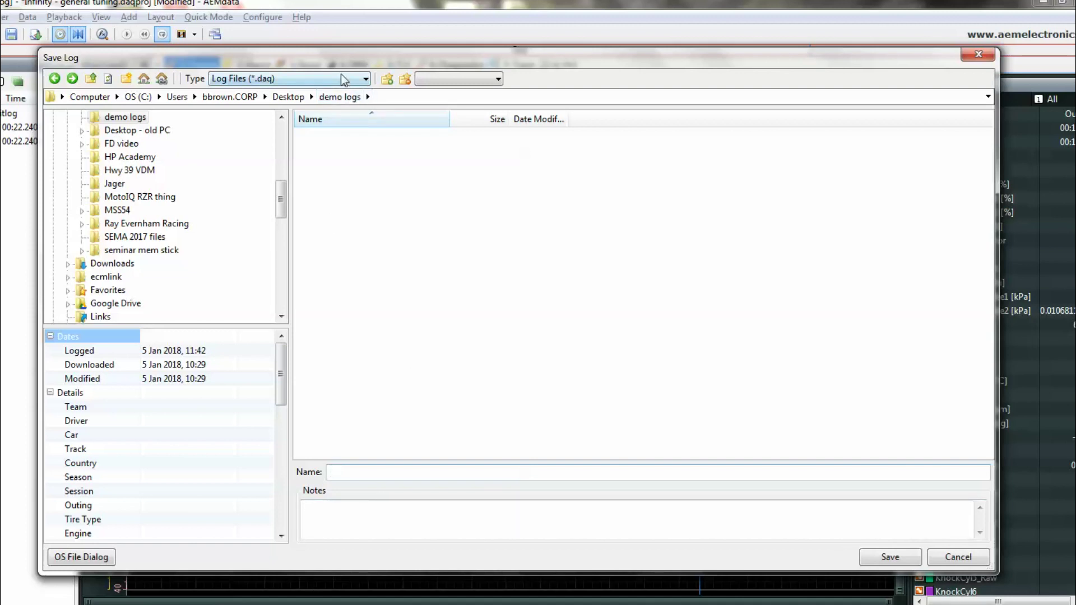
pyautogui.click(351, 472)
pyautogui.write('demo log from CD7L')
pyautogui.click(895, 555)
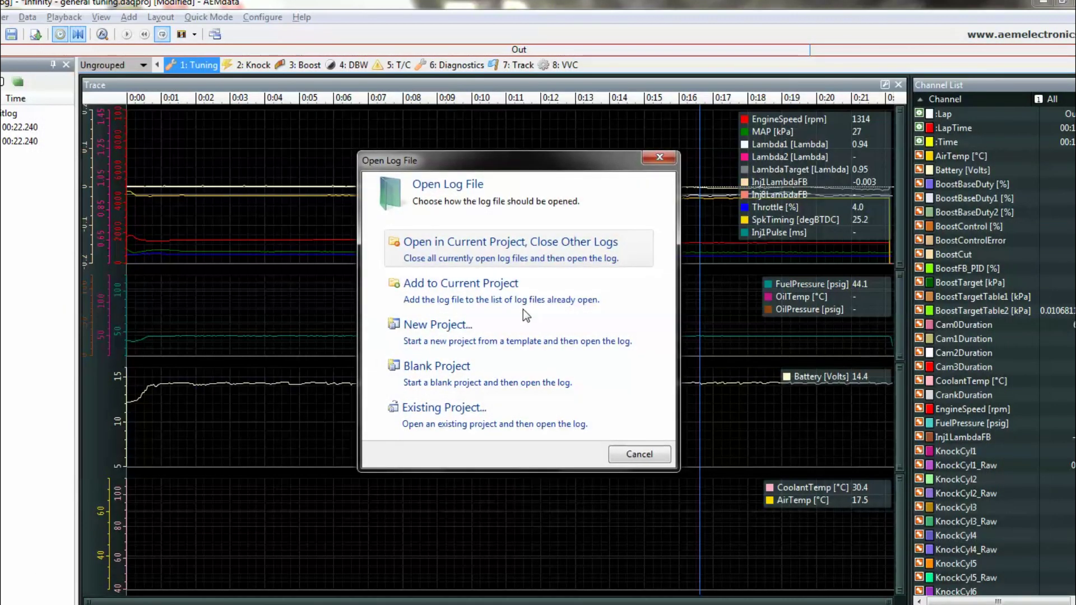
# - Add the downloaded log to the current project and sweep the time cursor across its traces
pyautogui.click(509, 285)
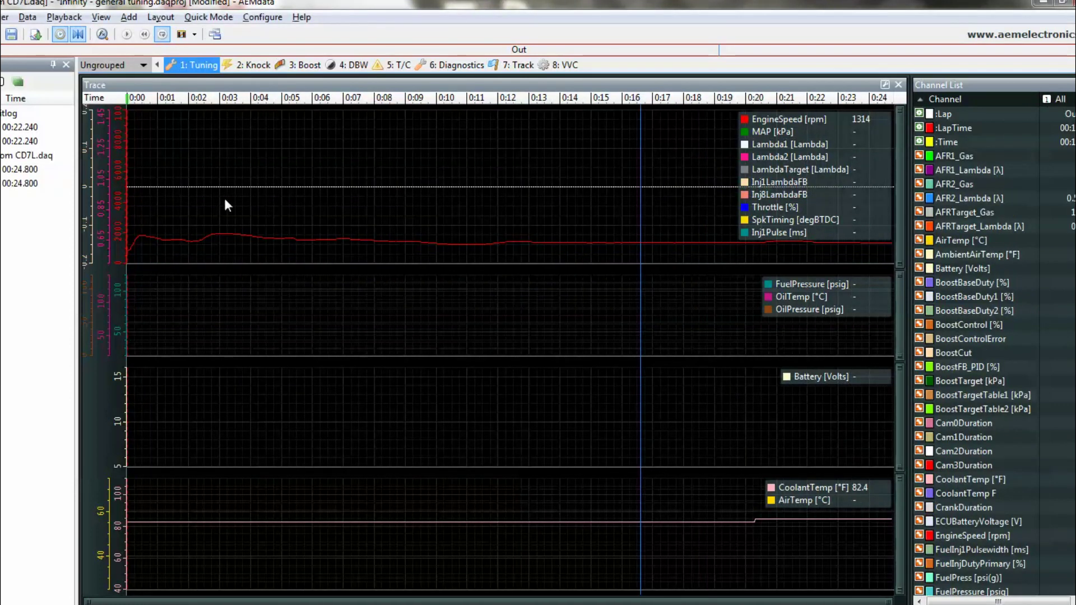
pyautogui.moveTo(225, 201); pyautogui.dragTo(525, 204)
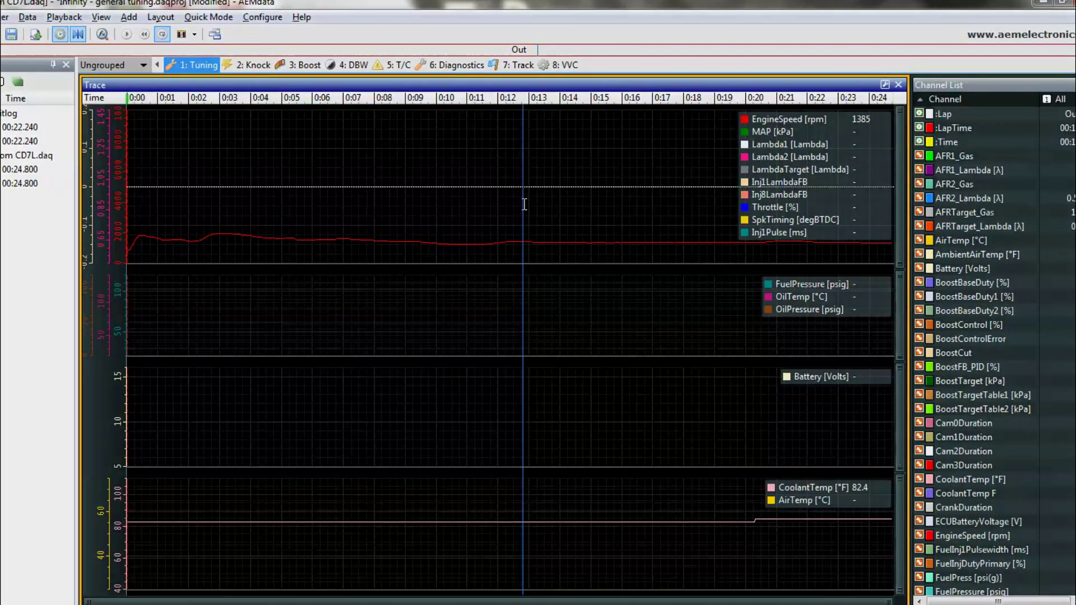